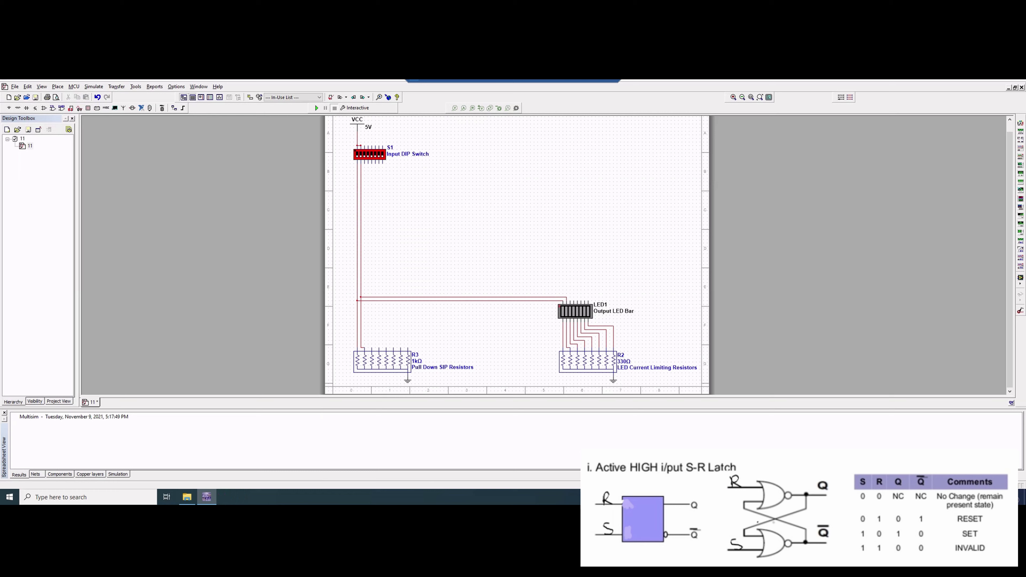
left_click(356, 232)
left_click_drag(351, 139, 453, 181)
left_click_drag(331, 325, 481, 372)
mouse_move(530, 263)
left_mouse_down()
mouse_move(673, 379)
mouse_move(700, 379)
mouse_move(613, 278)
mouse_move(530, 263)
left_mouse_up()
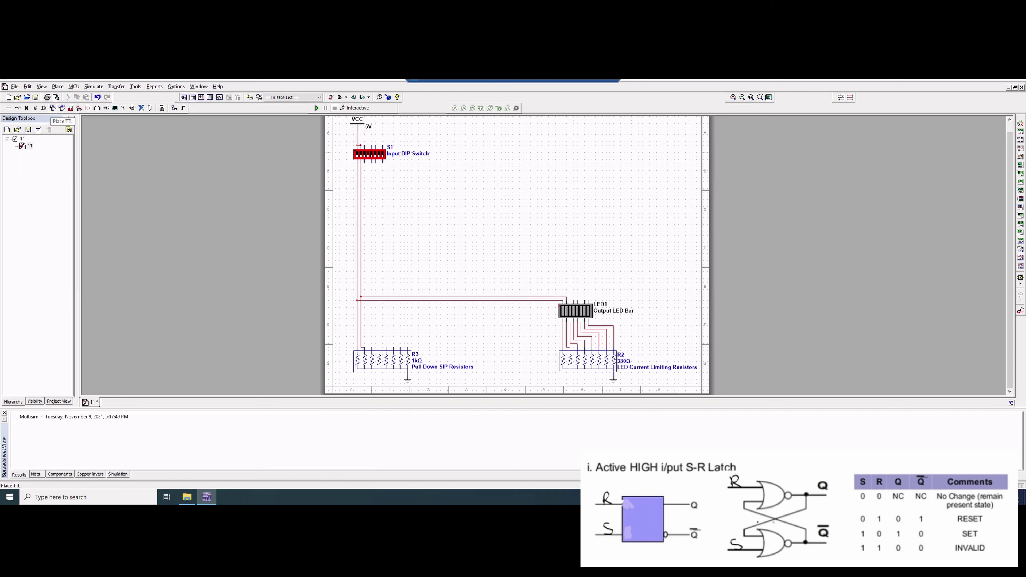
Place section A of a 7402N NOR gate from the TTL group between the DIP switch and the LED bar
left_click(62, 108)
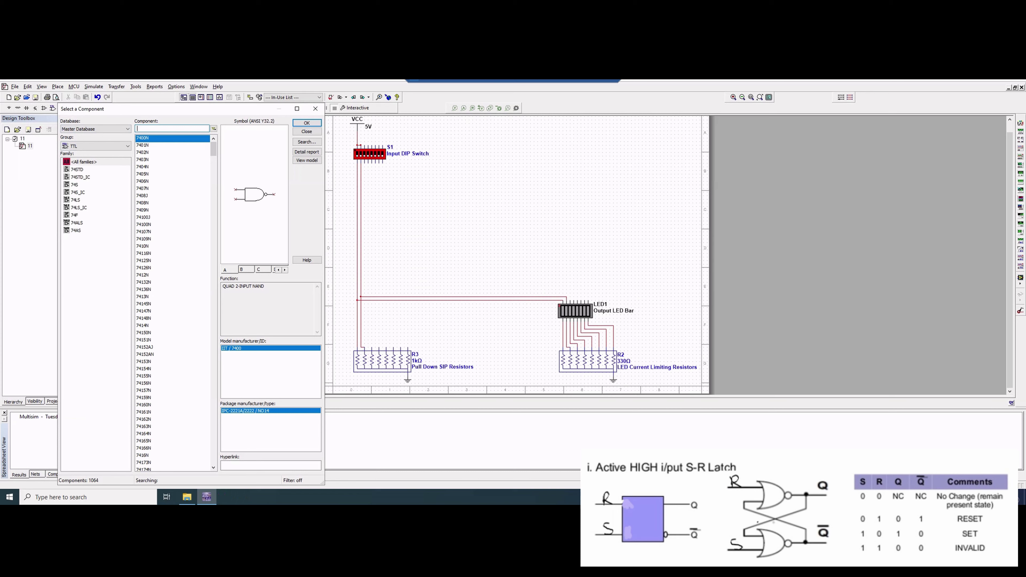
type("7402")
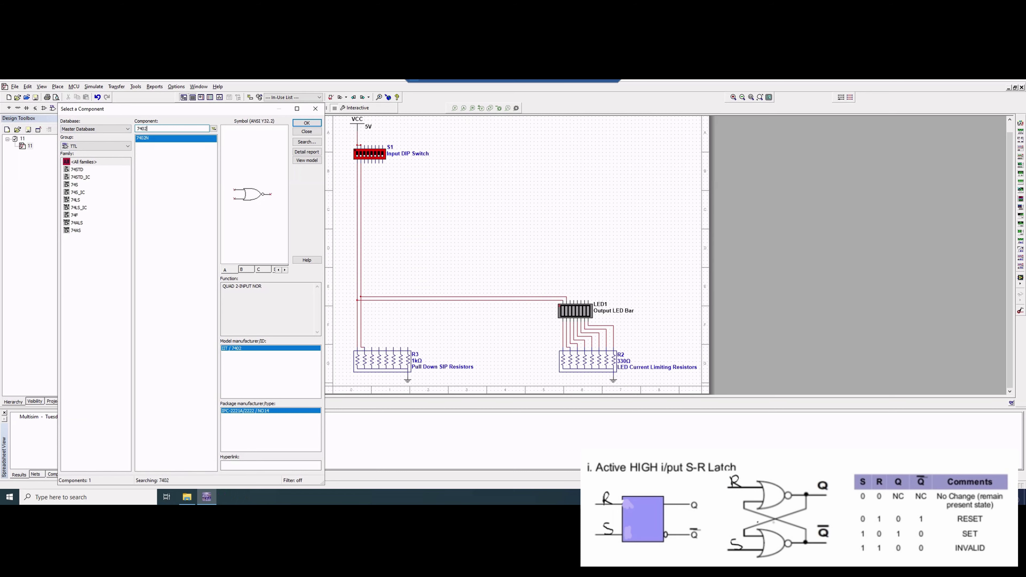
key("Return")
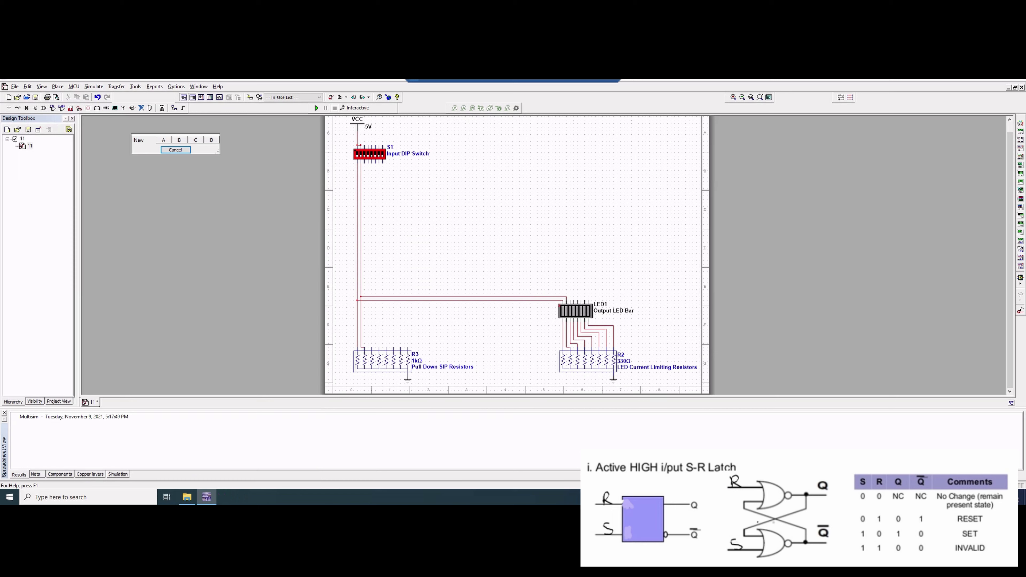
left_click(163, 140)
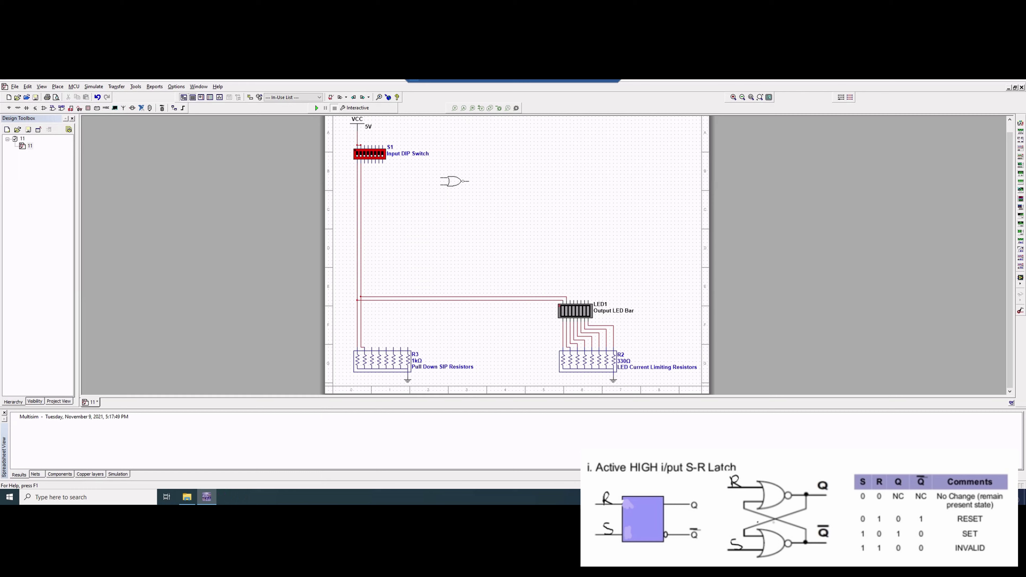
left_click(457, 181)
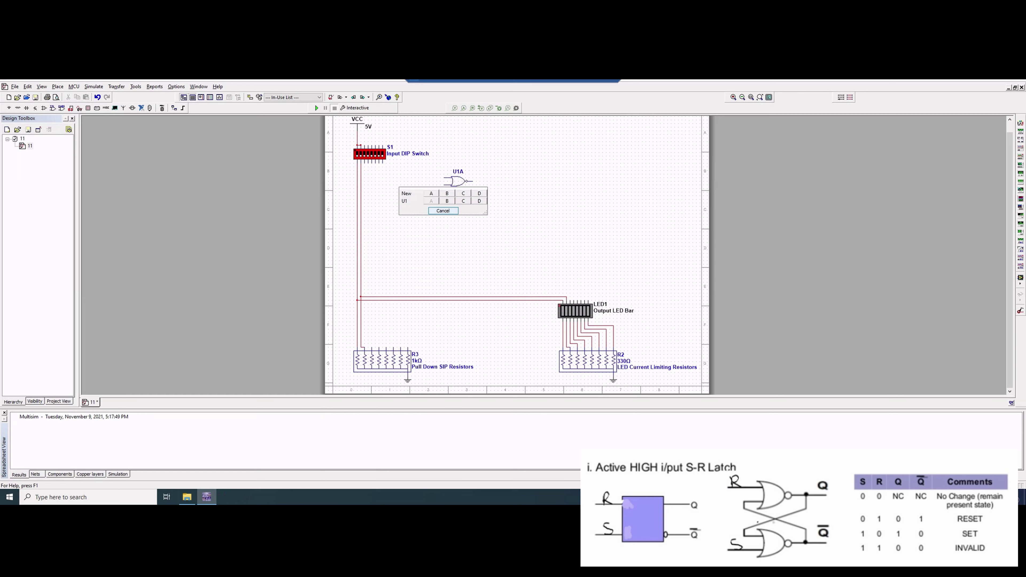
key("Escape")
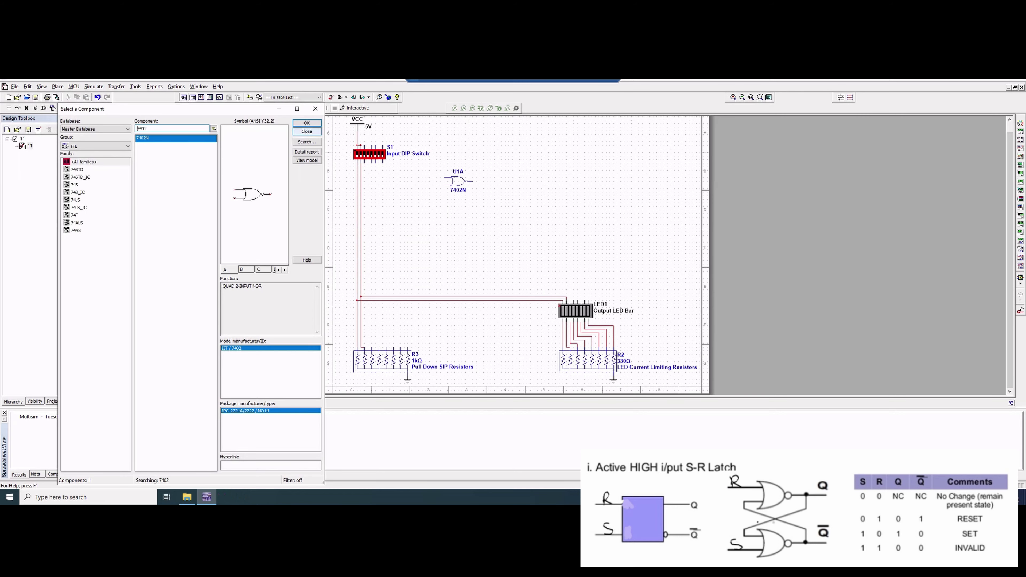
key("Return")
key("Escape")
key("Escape")
Duplicate the 7402N NOR gate and place the copy below the original
left_click(458, 182)
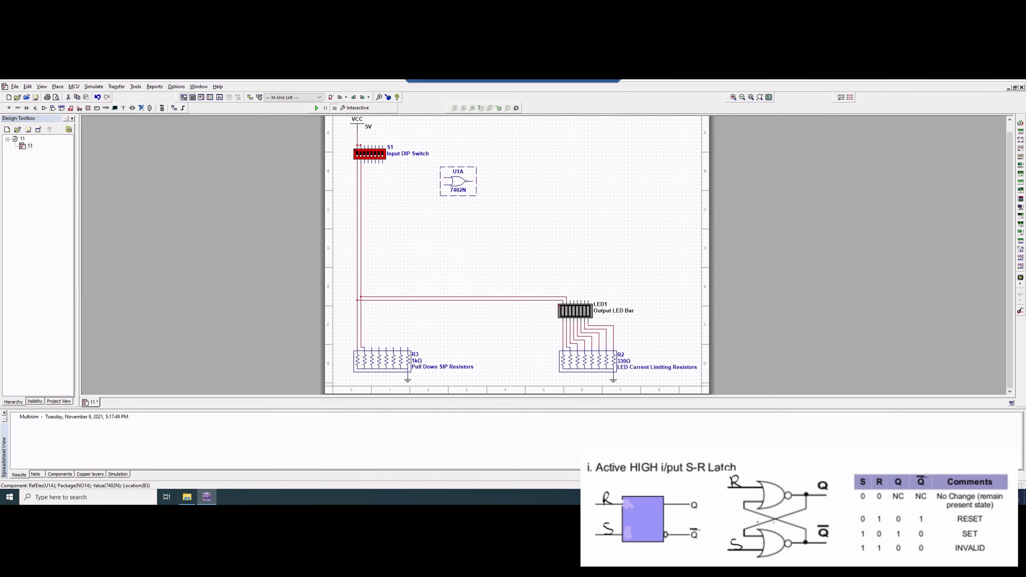
key("ctrl+c")
key("ctrl+v")
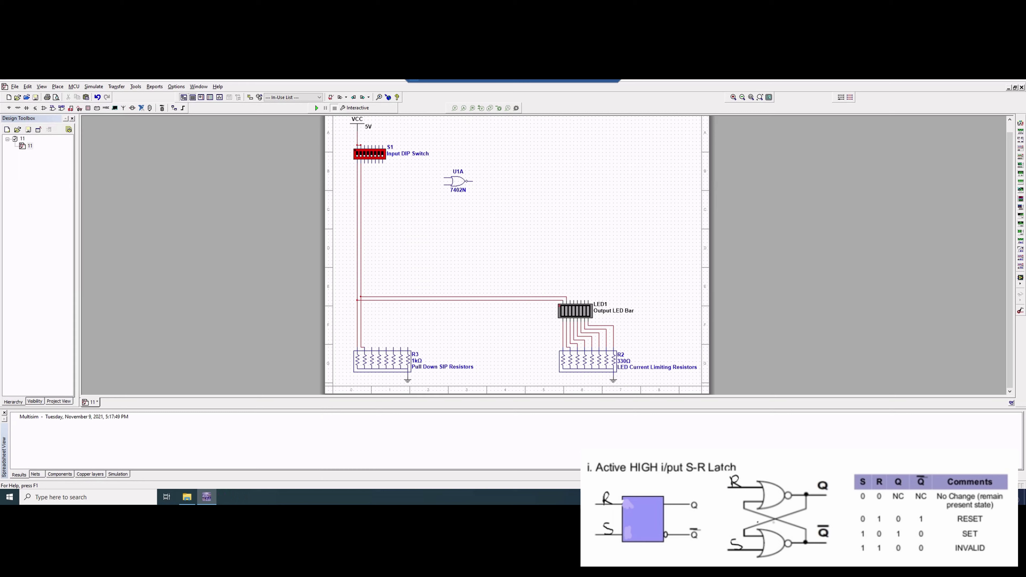
left_click(462, 239)
Wire the outputs of both NOR gates to separate free input pins of the LED bar
left_click(471, 239)
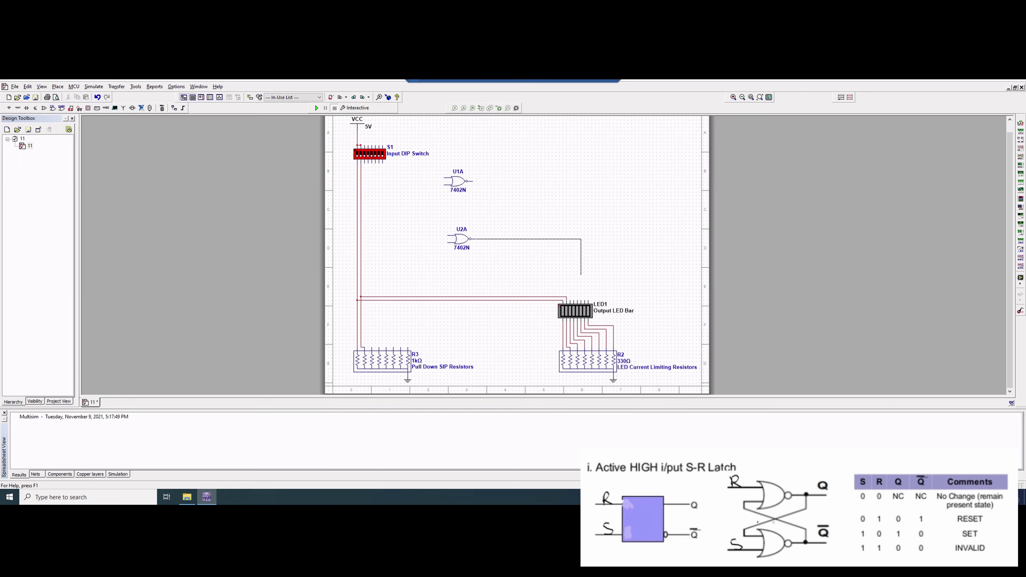
left_click(584, 299)
left_click(588, 300)
left_click(472, 181)
Wire the top gate's upper input to the second DIP switch line and the bottom gate's lower input to the first switch line
left_click(444, 177)
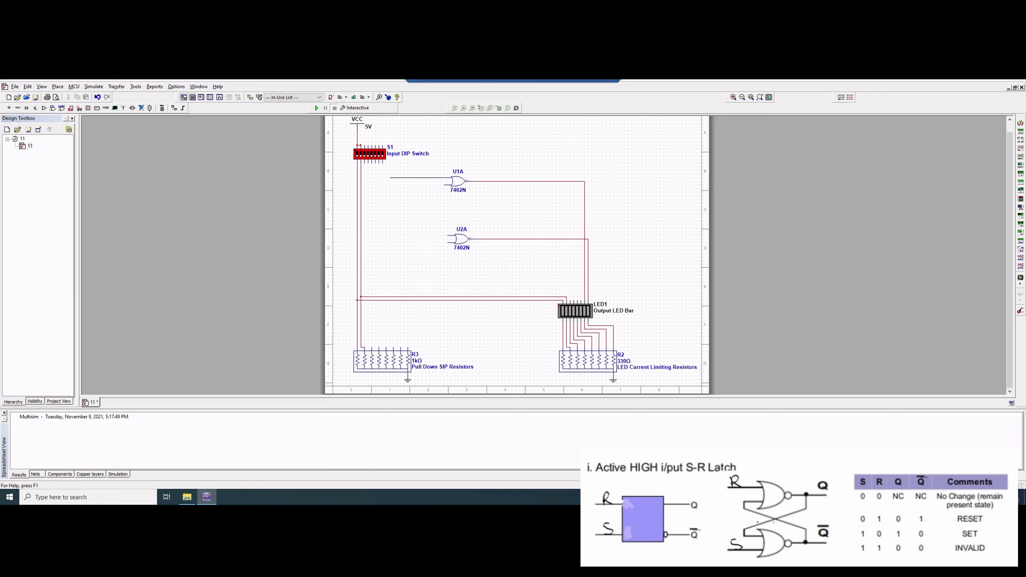
left_click_drag(390, 178, 364, 178)
left_click(361, 177)
left_click(448, 243)
left_click(358, 243)
Cross-couple the NOR gates by wiring each gate's remaining input to the other gate's output
left_click(444, 185)
left_click(487, 238)
left_click(494, 181)
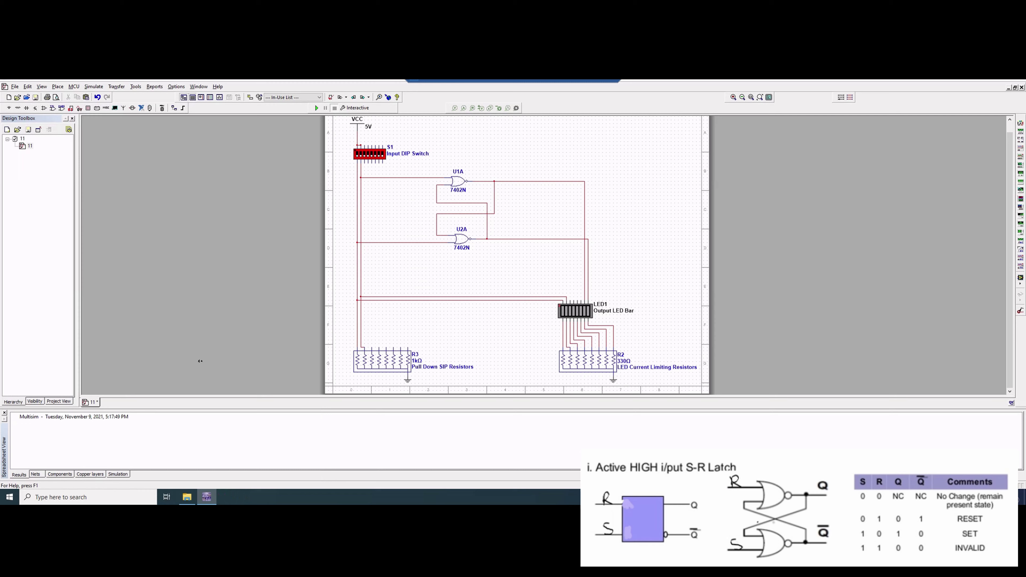
Simulate the latch with different settings of the first two DIP switches, then stop the simulation
key("F5")
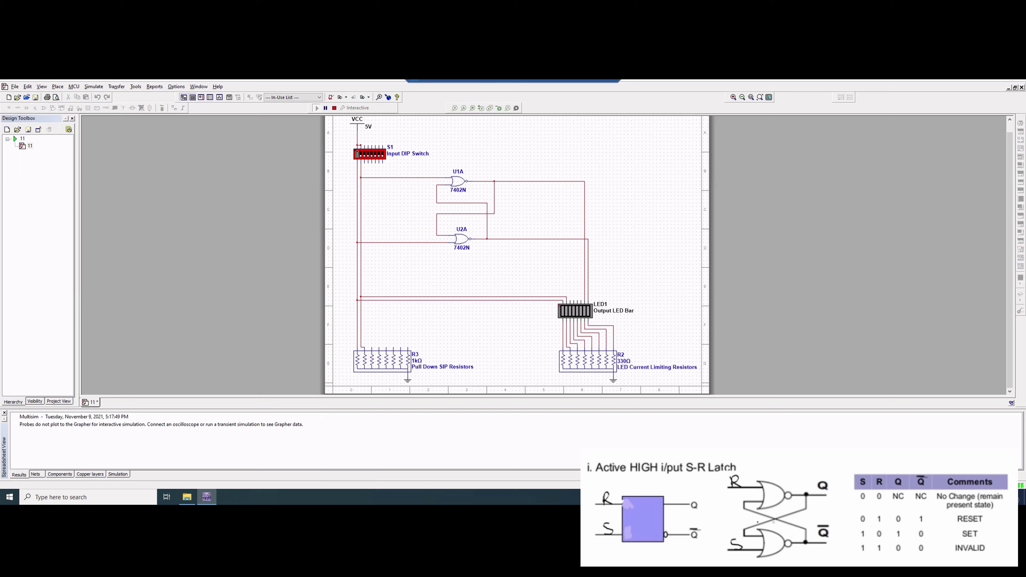
left_click(361, 154)
left_click(356, 154)
left_click(360, 154)
left_click(357, 154)
left_click(539, 181)
left_click(575, 311)
key("Escape")
left_click(360, 154)
left_click(334, 108)
Launch Quartus Prime 20.1 and maximize its window
key("super")
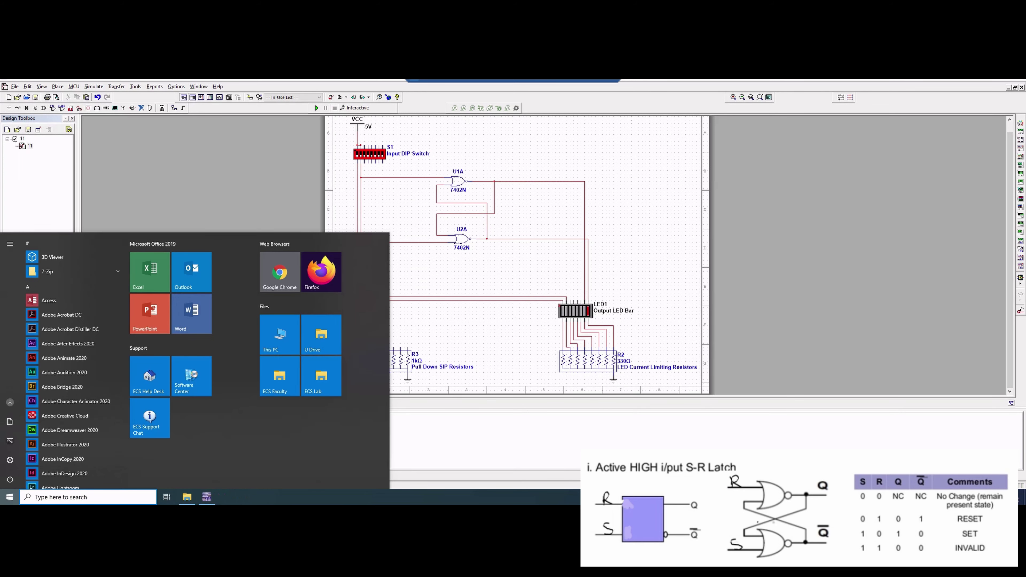
left_click(88, 497)
type("qu")
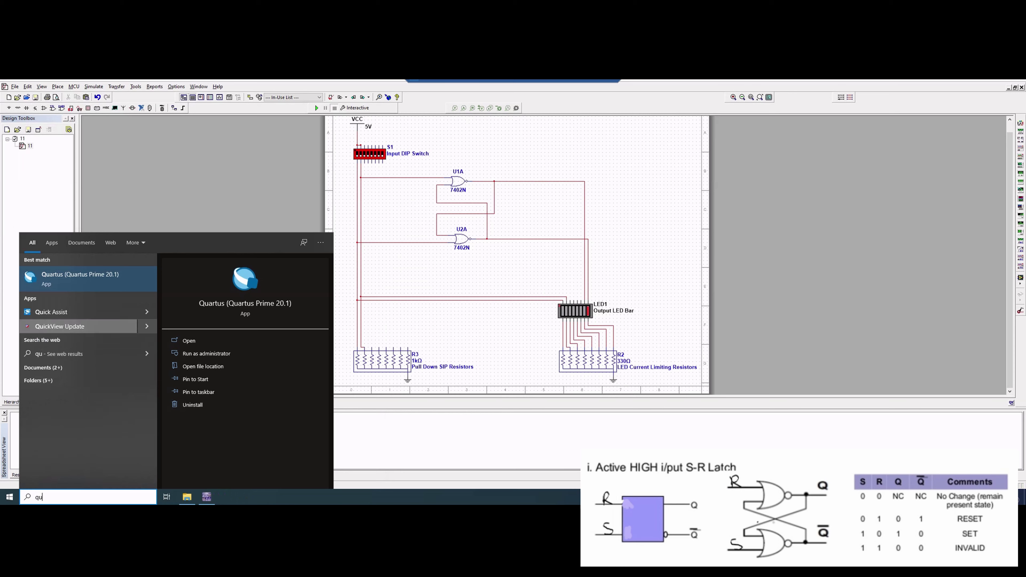
left_click(88, 279)
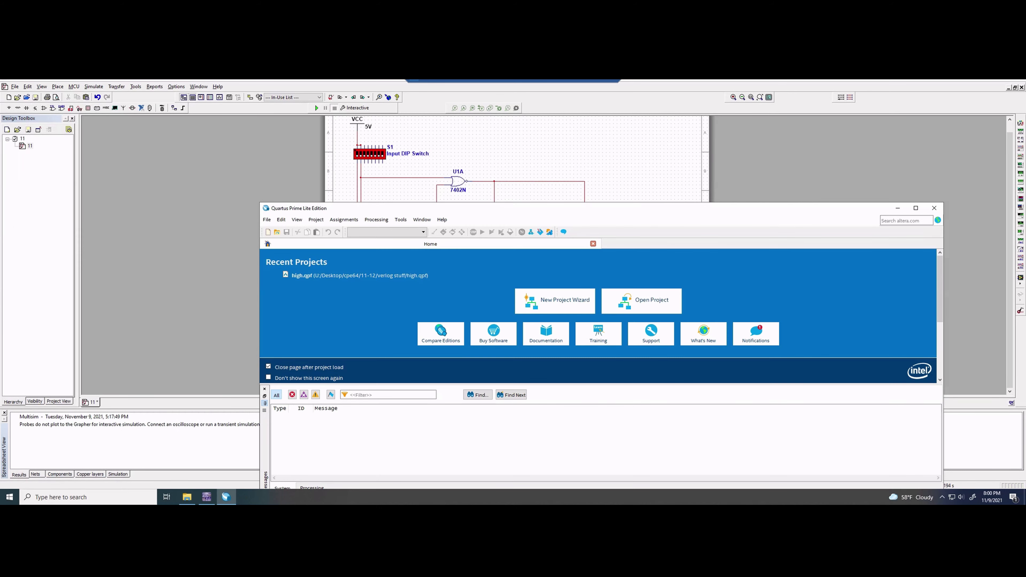
left_click_drag(525, 209, 514, 80)
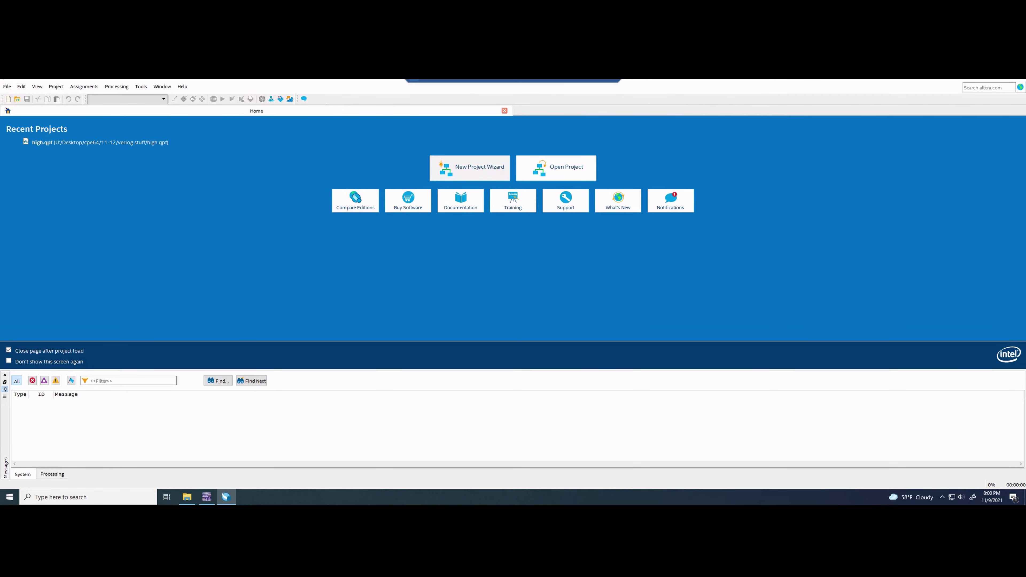
Set up a new empty project named lab11 in U:/Desktop/cpe64/11code without adding any design files
left_click(470, 168)
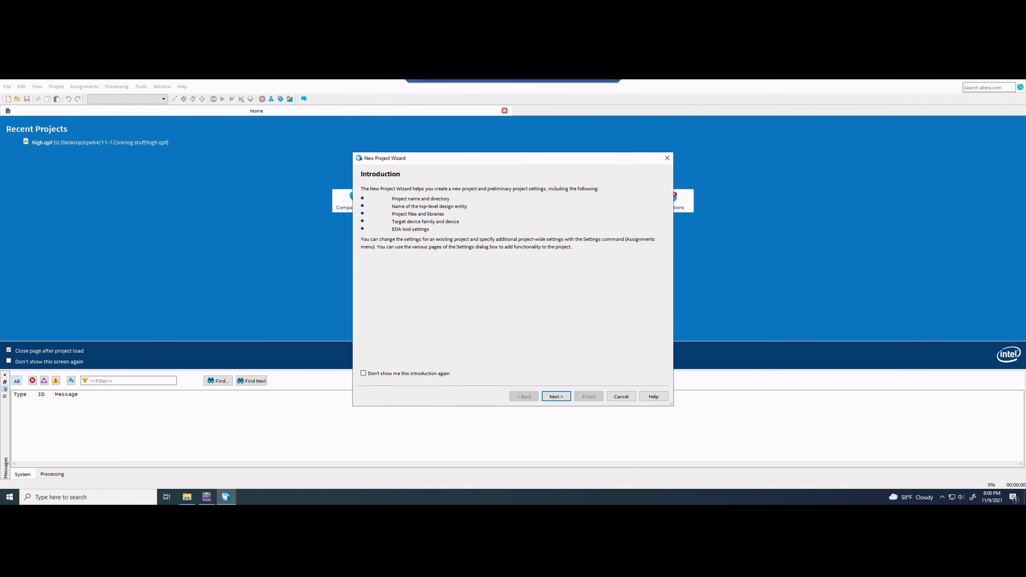
left_click(555, 396)
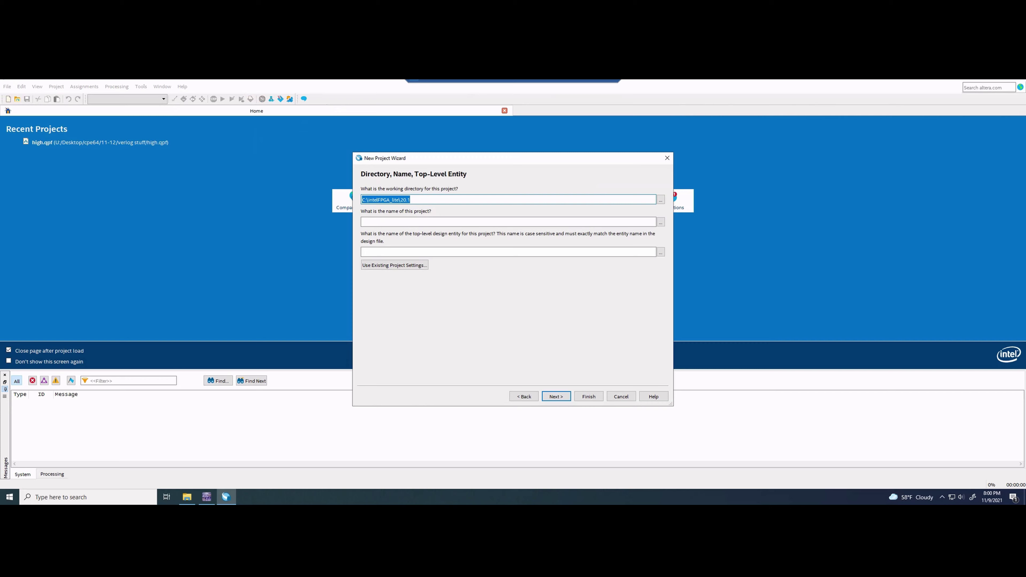
left_click(660, 199)
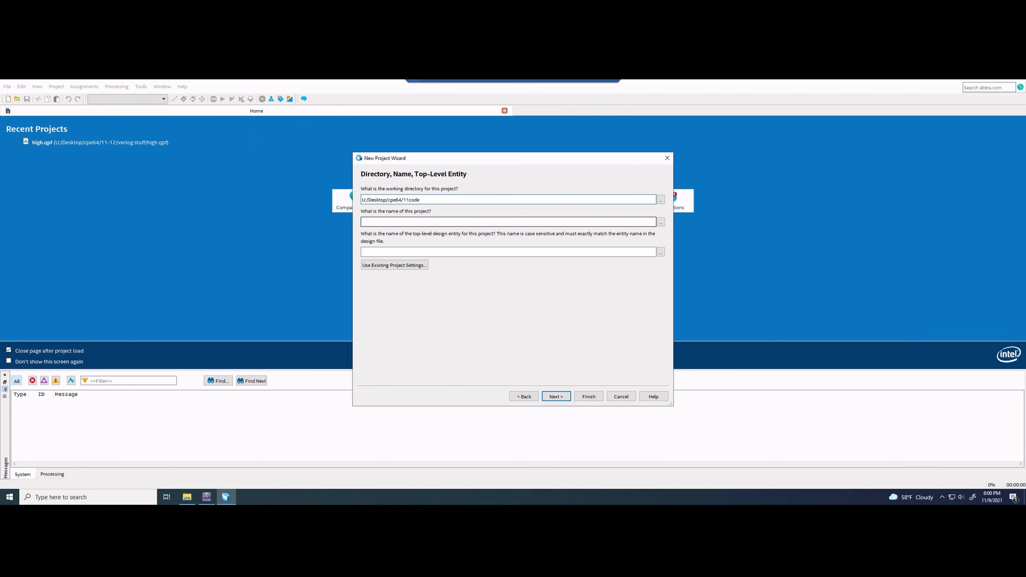
left_click(507, 222)
left_click(444, 222)
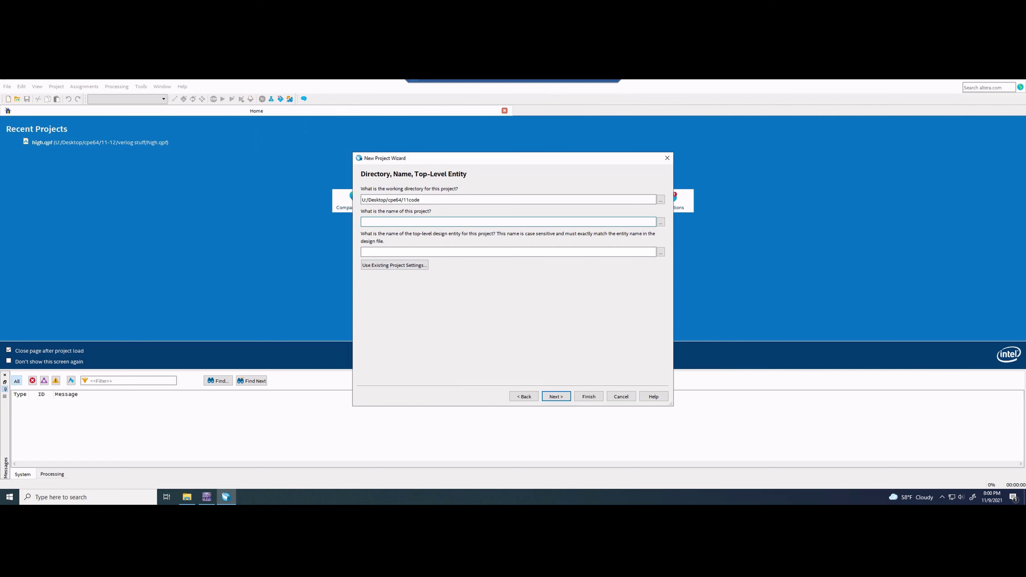
type("lab11")
key("Return")
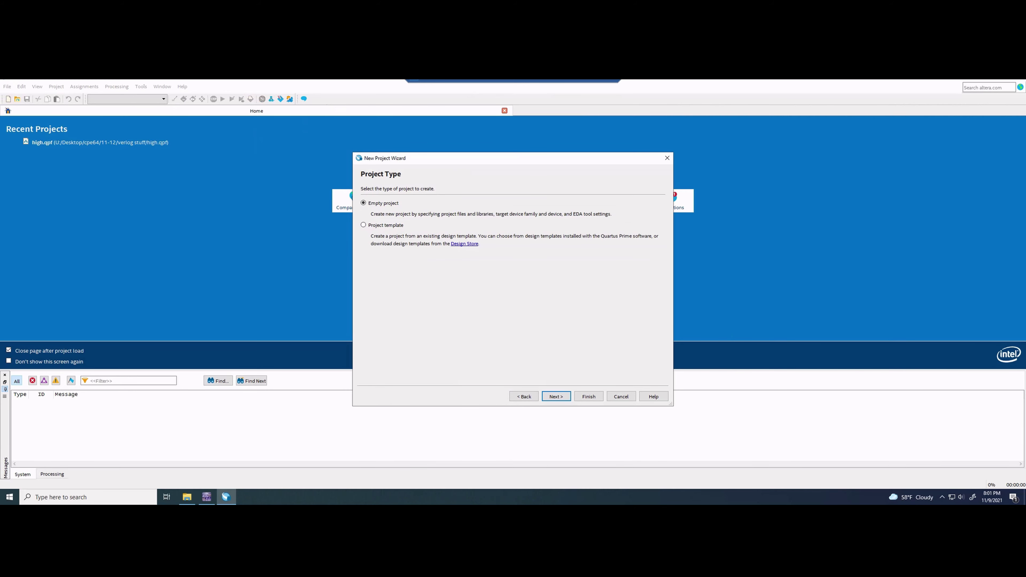
key("Return")
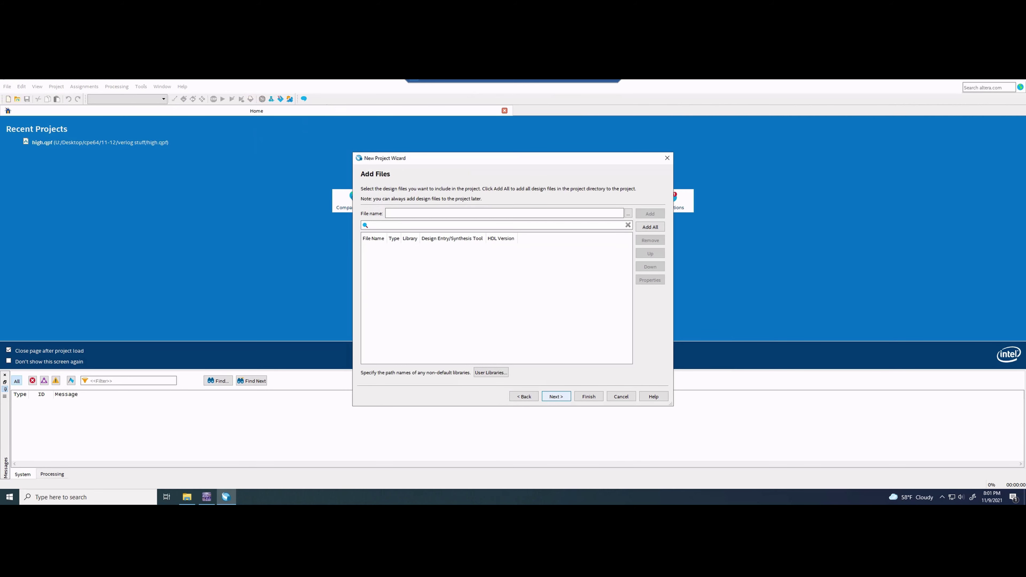
key("Return")
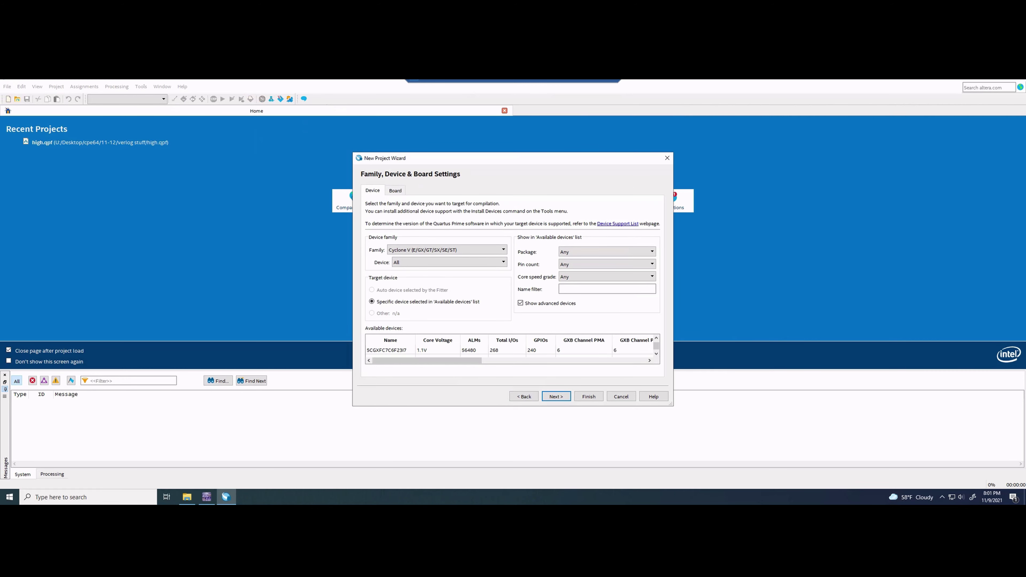
Choose the Cyclone IV E family and the EP4CE22F17C6 as the project's target device
left_click(446, 249)
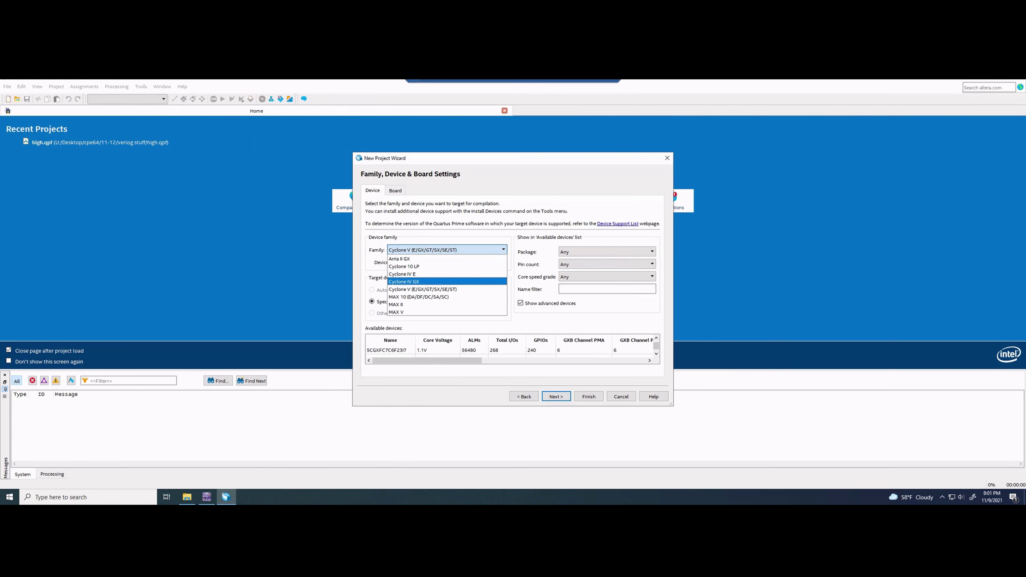
key("Up")
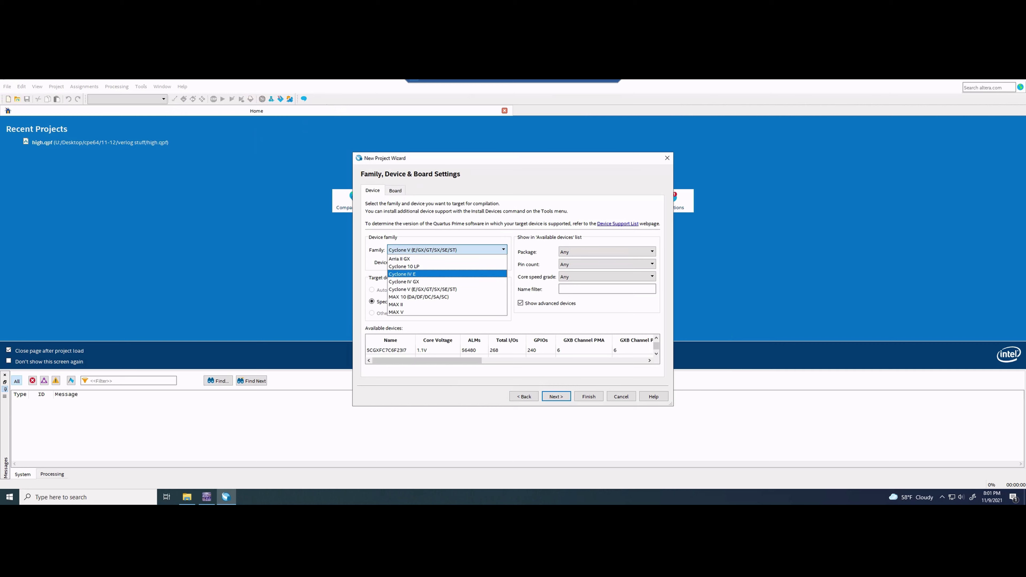
key("Return")
left_click(560, 289)
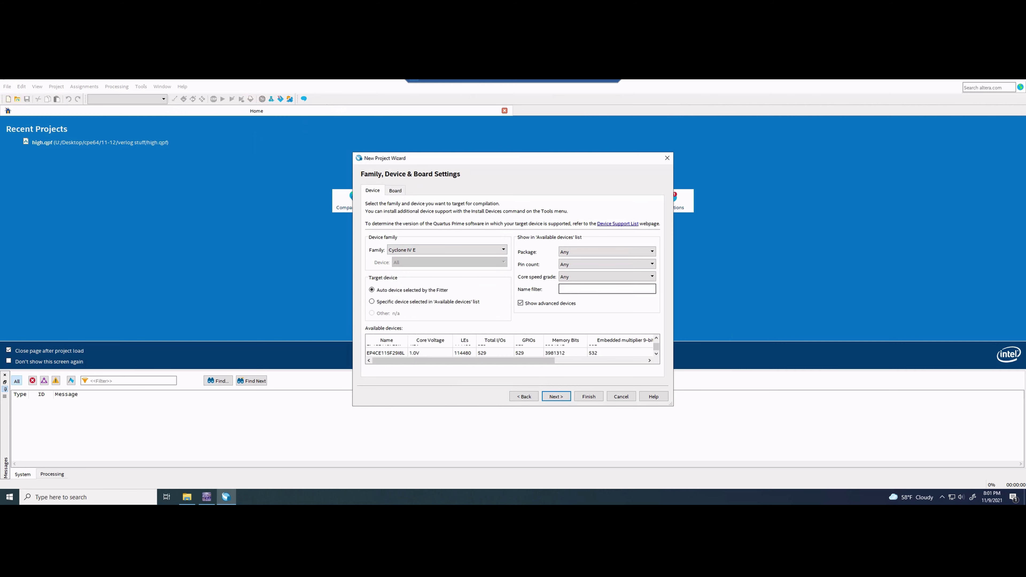
type("EP4CE22F17C6")
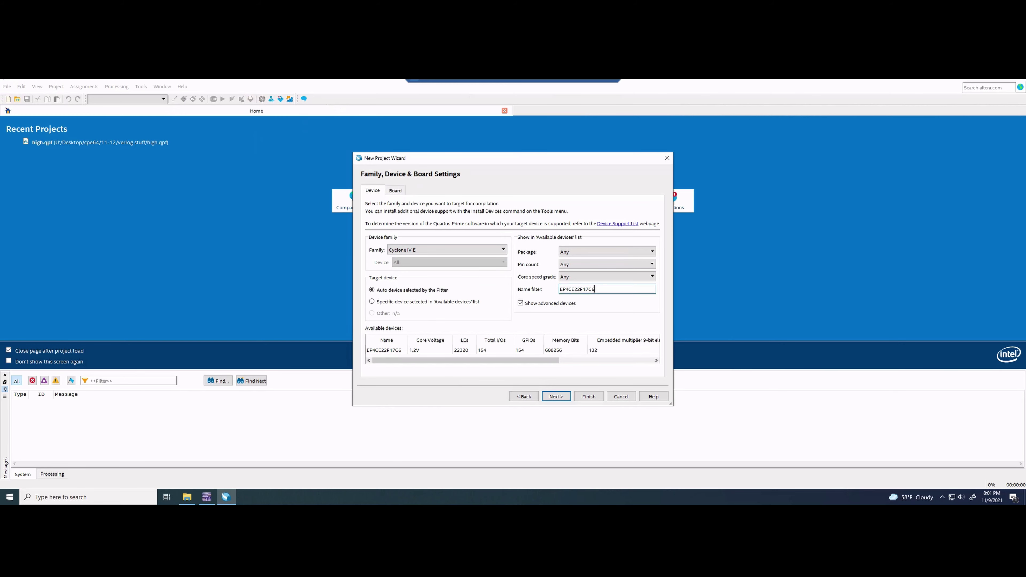
left_click(386, 350)
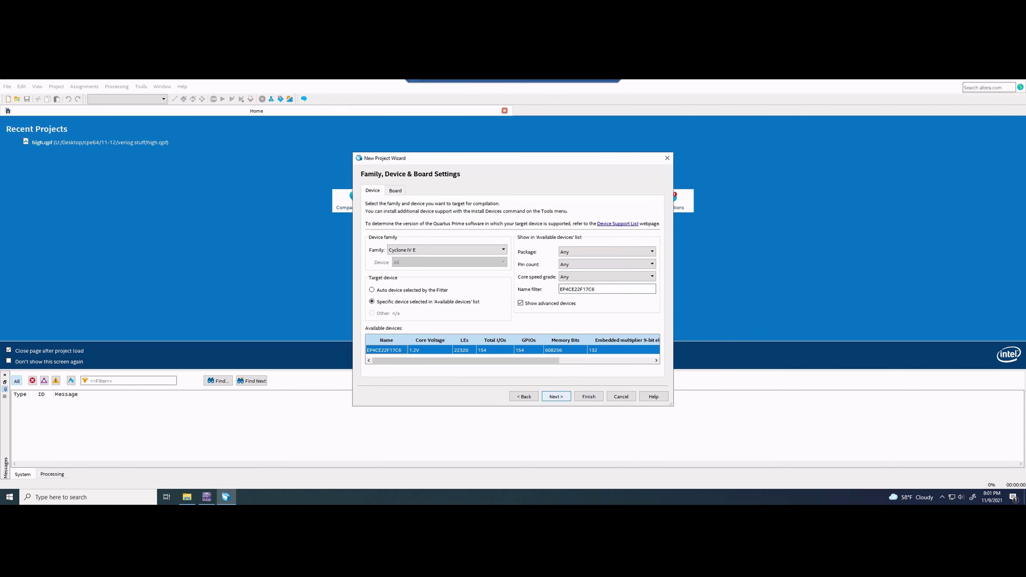
left_click(556, 396)
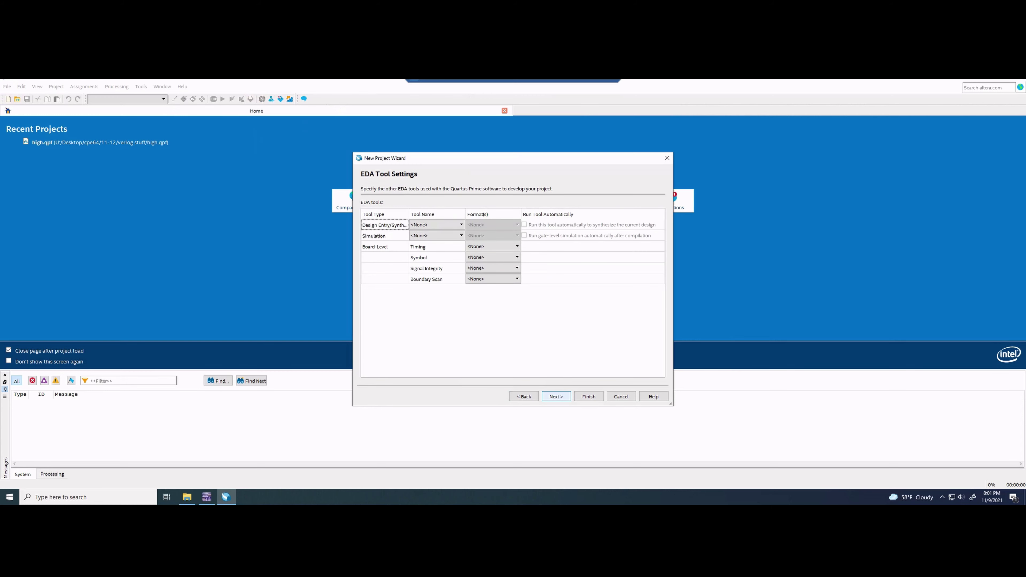
Set the simulation tool to ModelSim-Altera with Verilog HDL format and finish creating the project
left_click(436, 235)
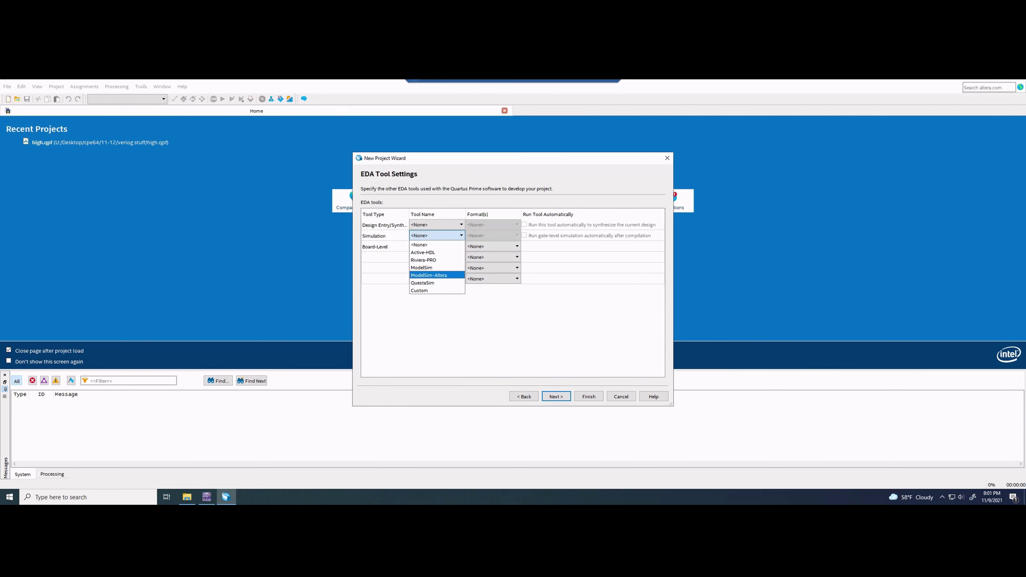
left_click(428, 275)
left_click(493, 235)
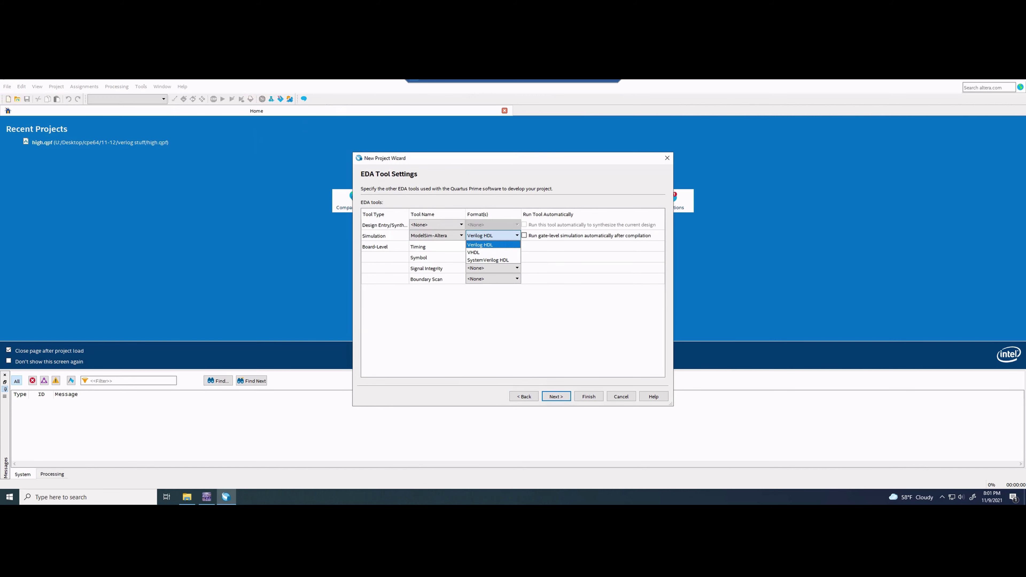
left_click(481, 245)
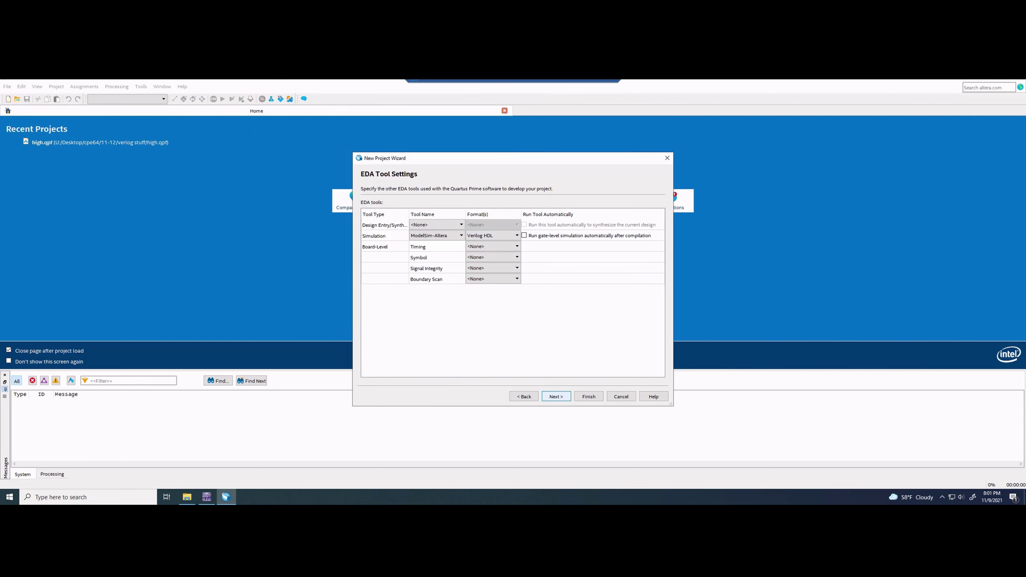
left_click(556, 396)
left_click(588, 396)
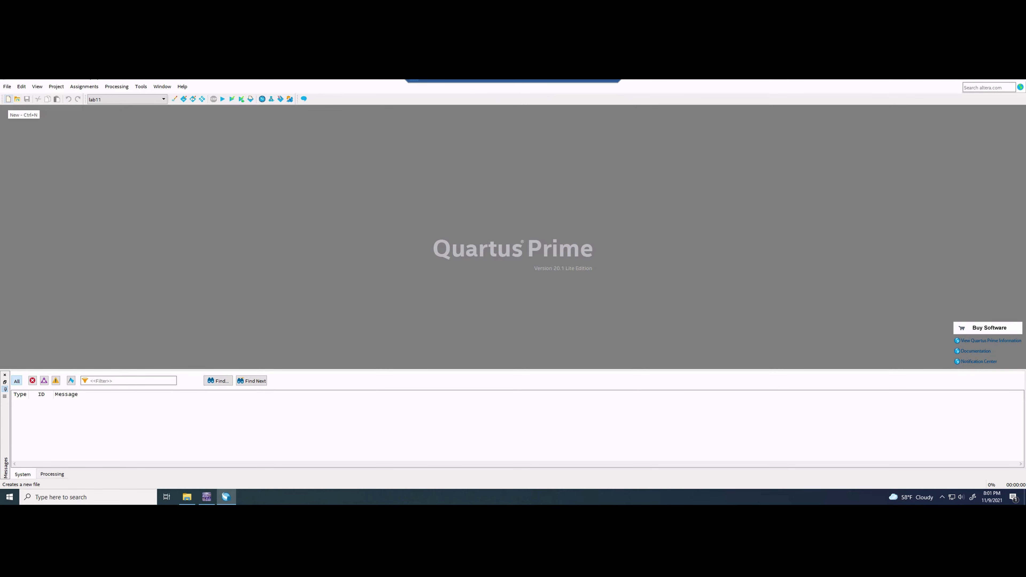
Create a new Verilog HDL design file
left_click(8, 99)
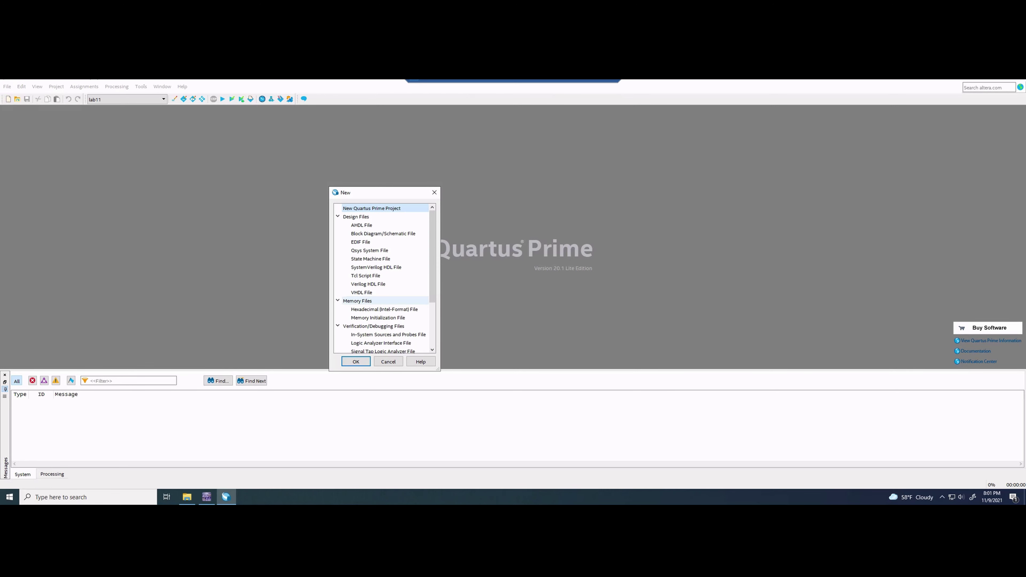
left_click(368, 284)
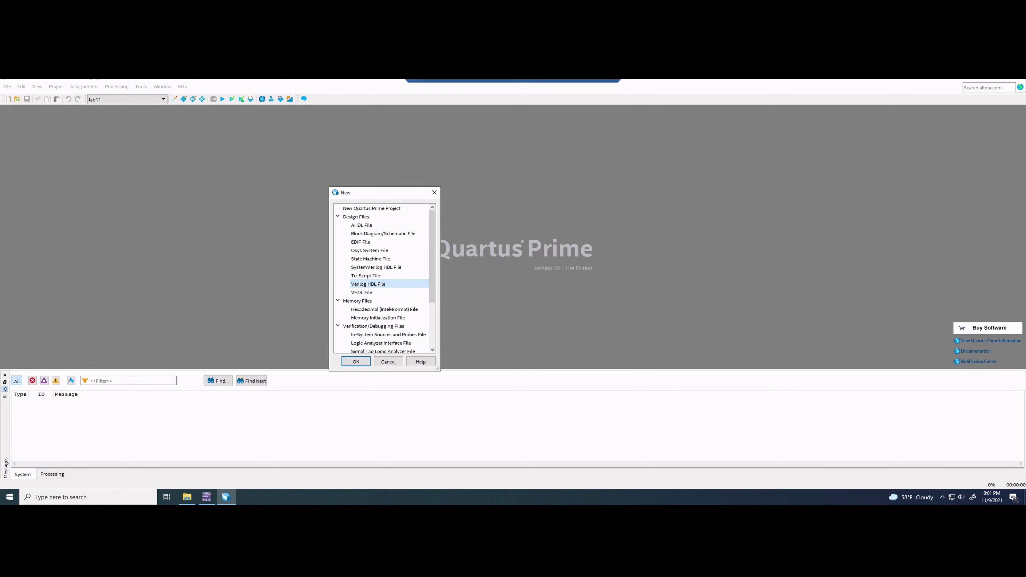
left_click(355, 362)
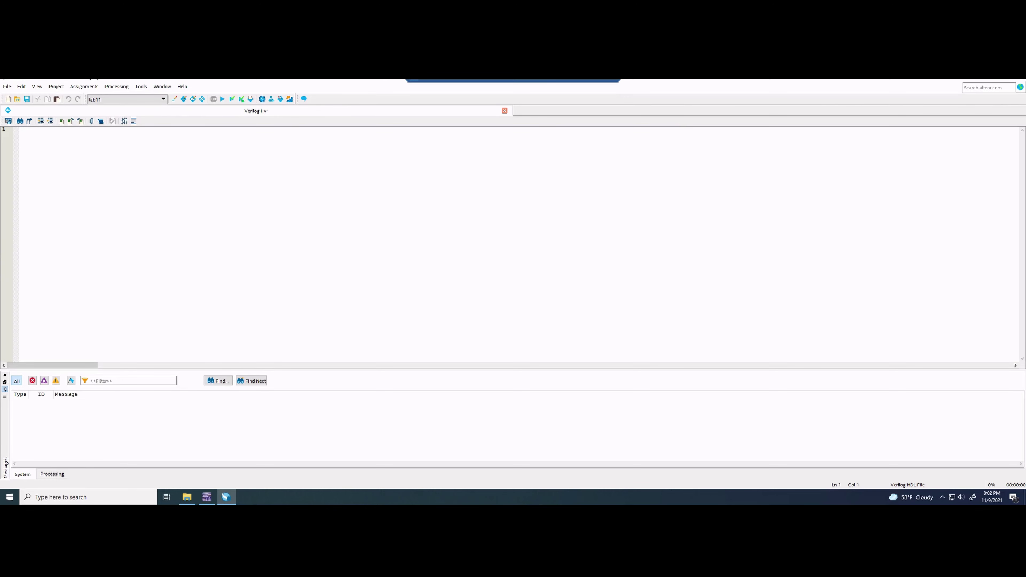
Write the module header "module high(S, R, Q, QNOT);" in the Verilog file
type("module high")
type("(S, R,")
type(" Q")
type(", QNOT")
type(");")
Declare S and R as inputs and Q and QNOT as outputs of the module
type("inp")
type("ut s, ")
type("R;")
key("Return")
type("output Q, QNOT")
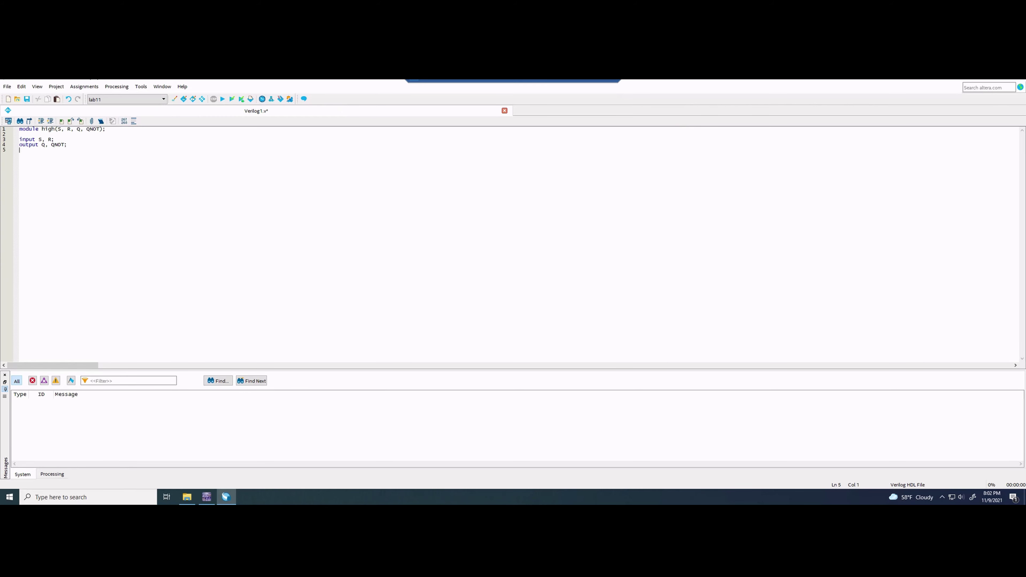